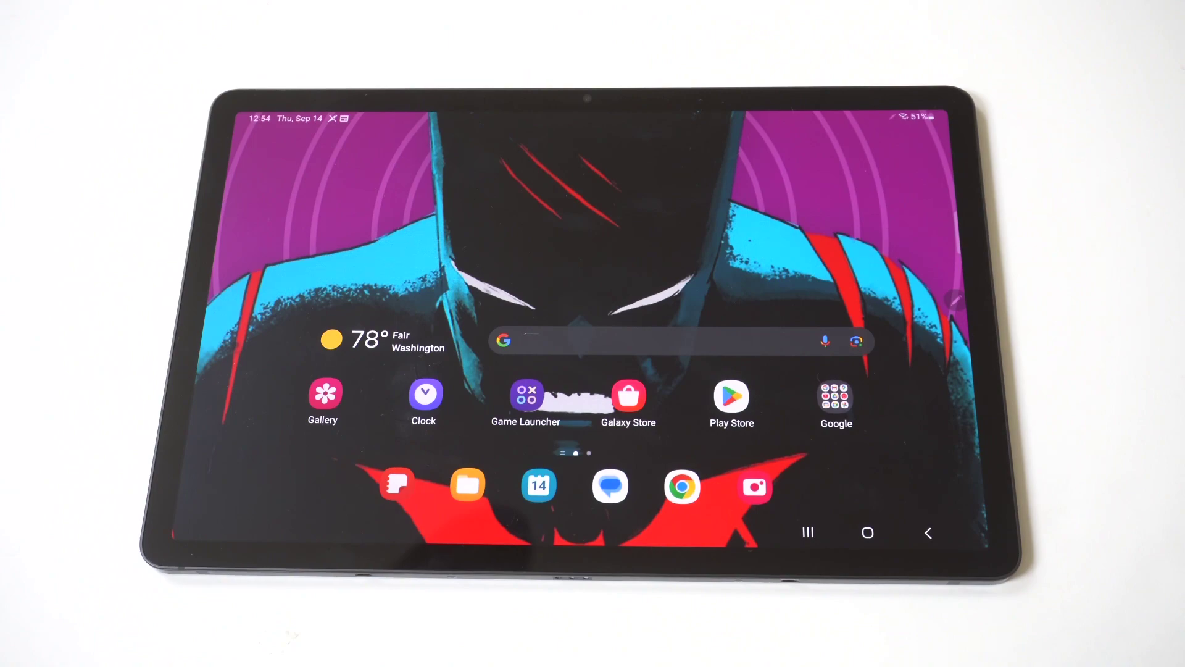
Launch Settings from the app drawer and open About tablet for the Galaxy Tab S9 (SM-X710).
left_click_drag(390, 325, 352, 139)
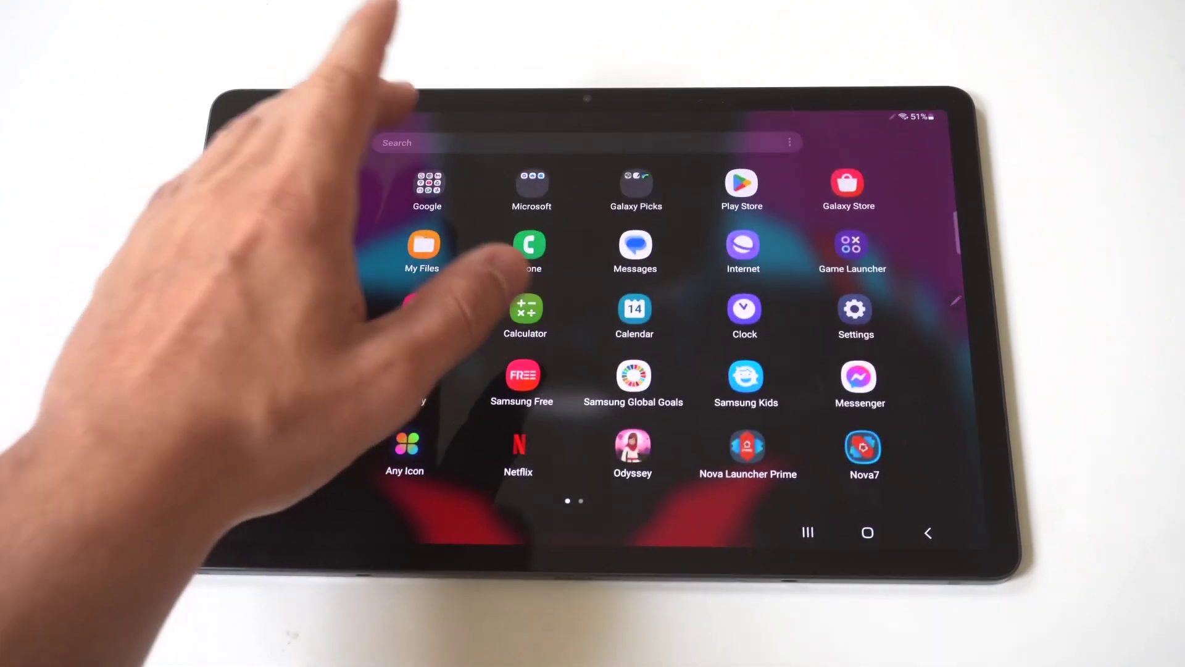
left_click(417, 142)
left_click(466, 268)
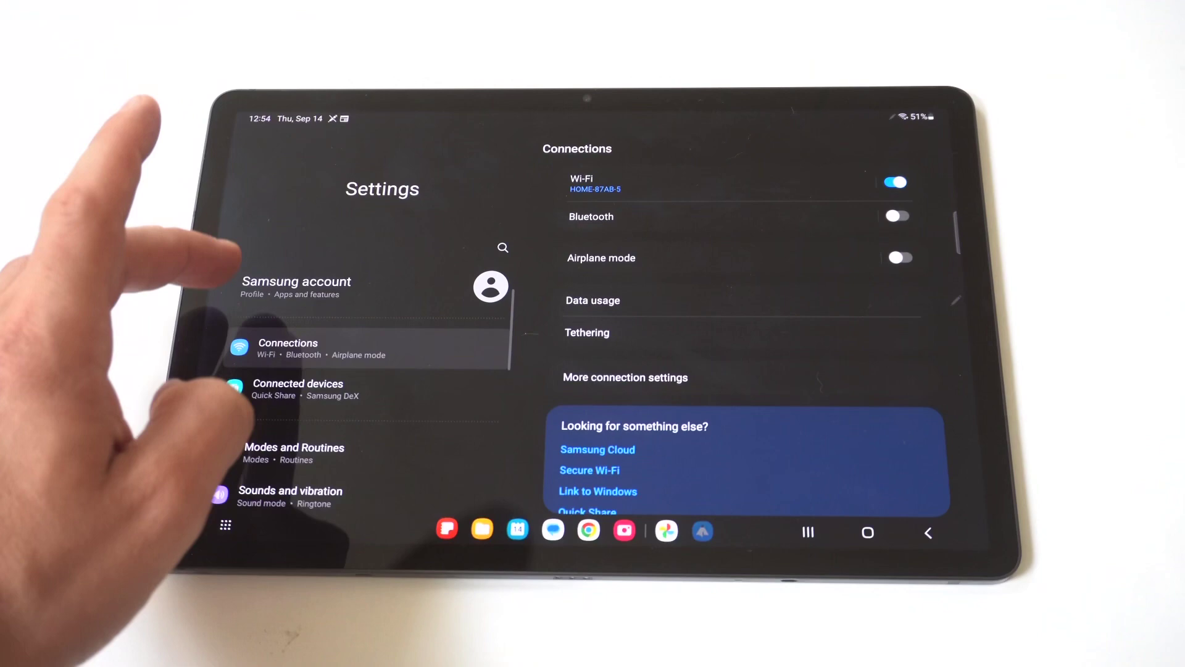
scroll(370, 389, "down", 10)
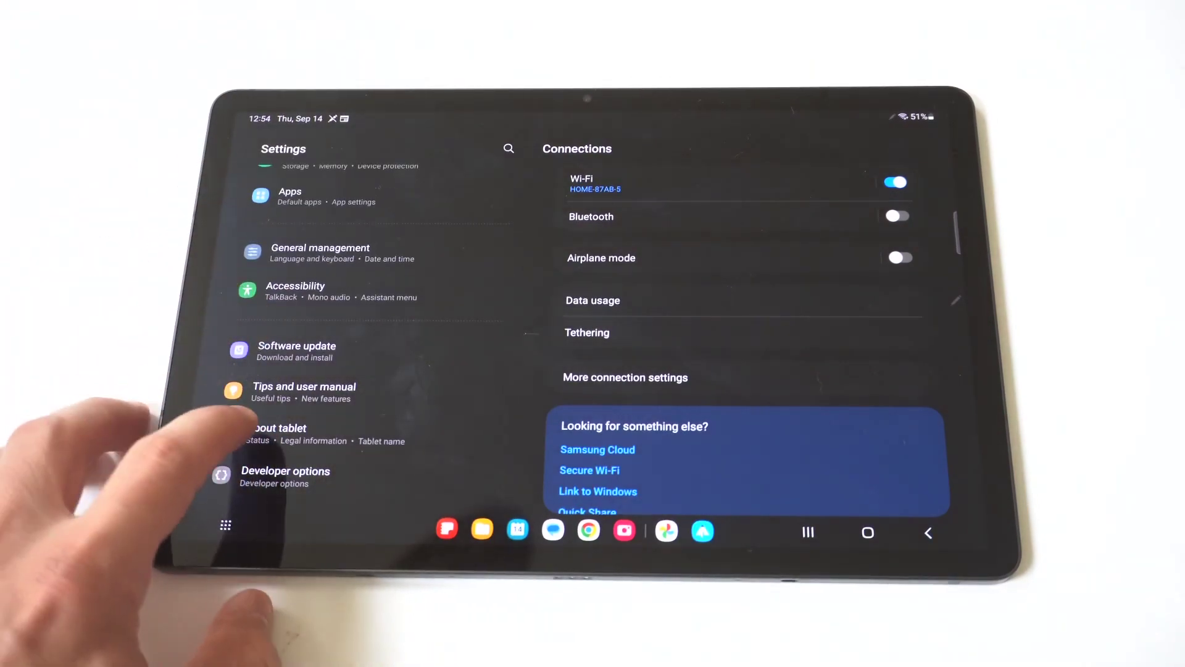
left_click(278, 431)
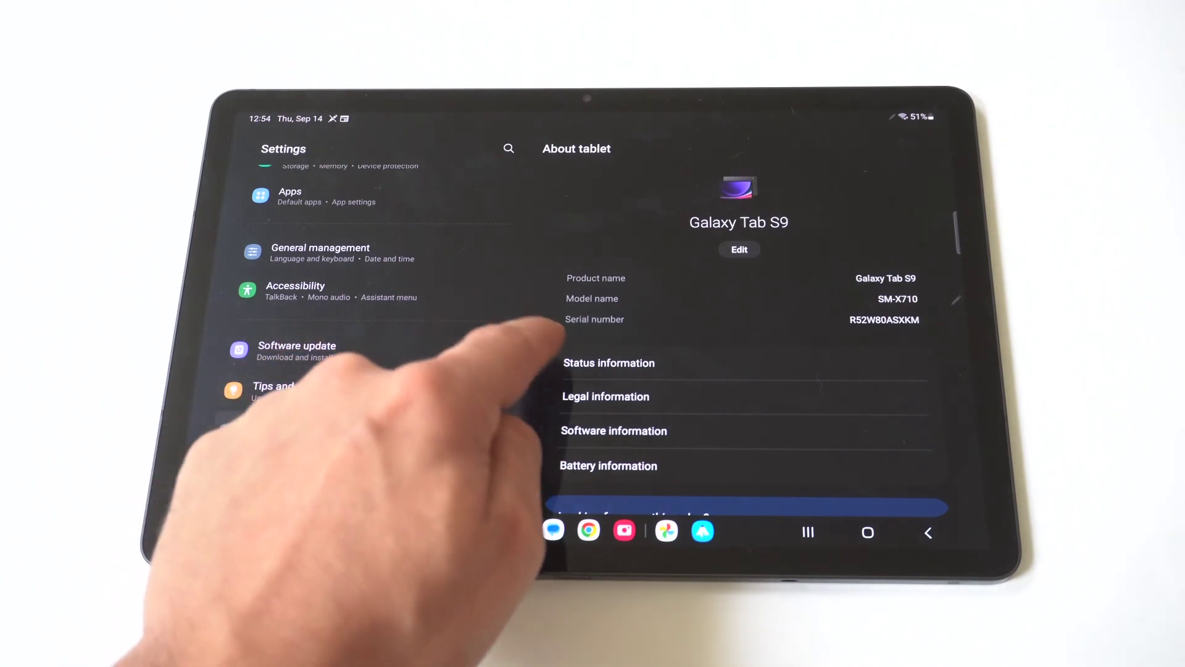
left_click(607, 362)
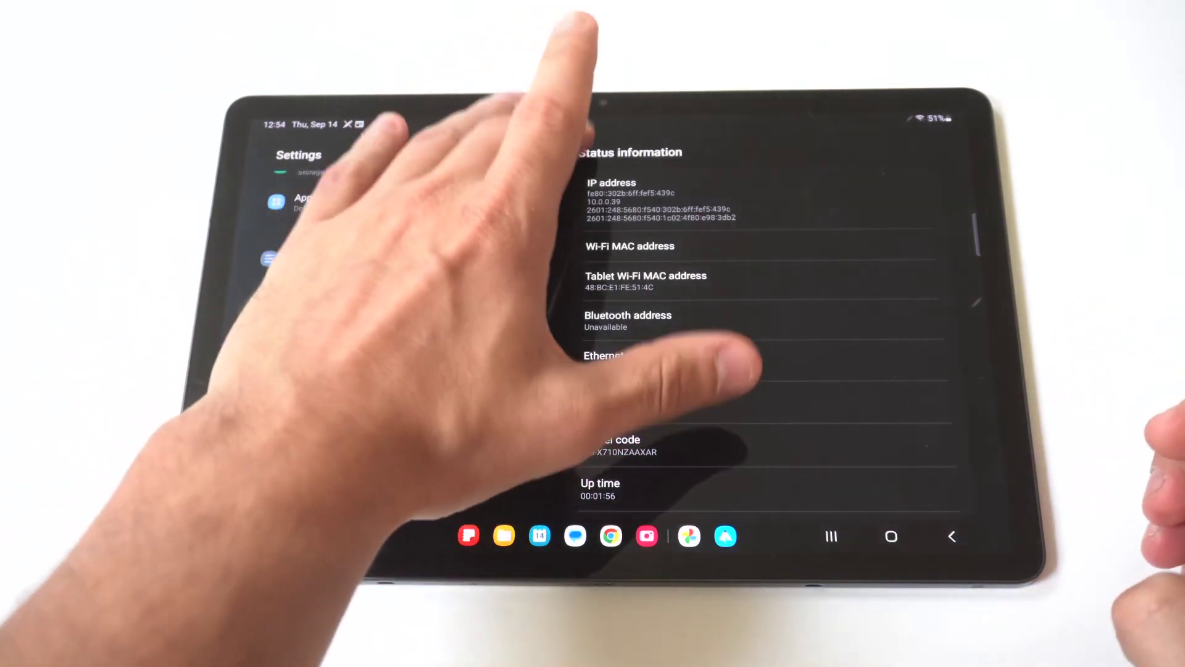
Go back to About tablet and view Software information: One UI 5.1.1, Android 13.
left_click(563, 153)
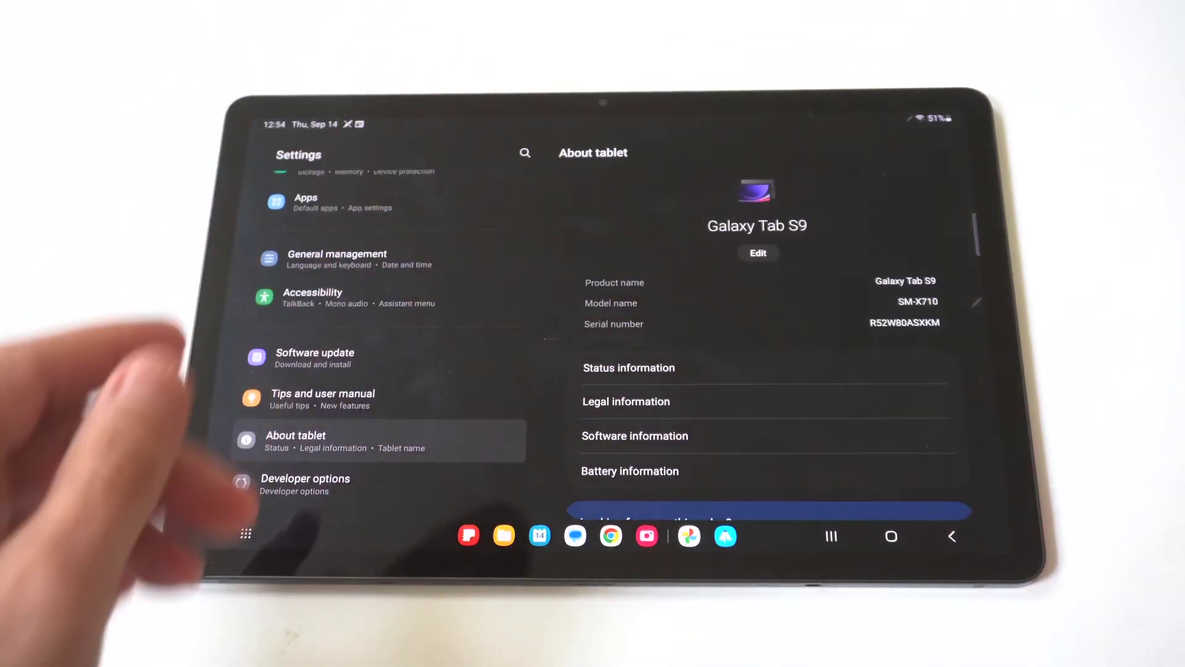
left_click(634, 435)
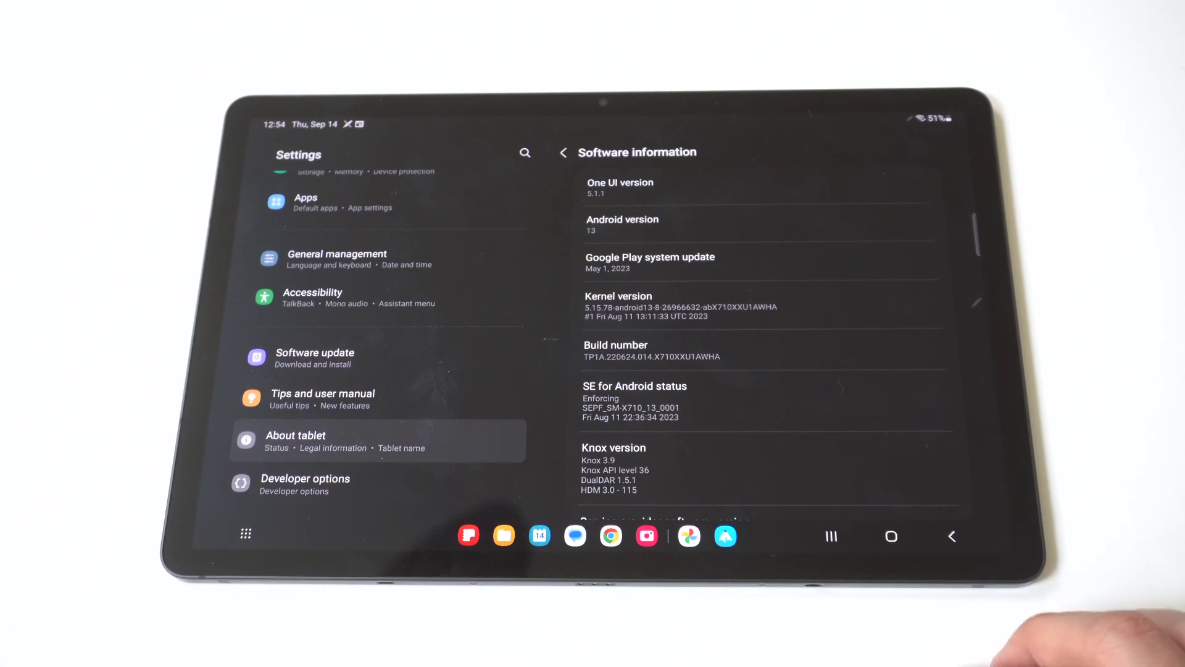
Return to the home screen with the weather widget and app shortcuts.
left_click(890, 536)
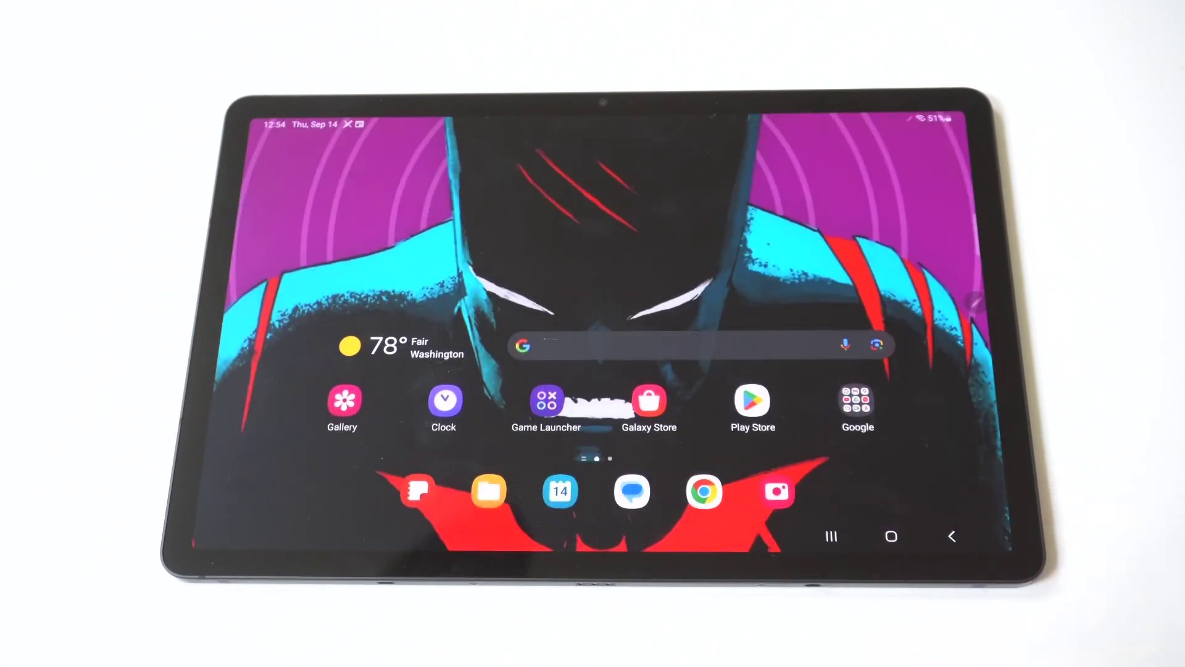